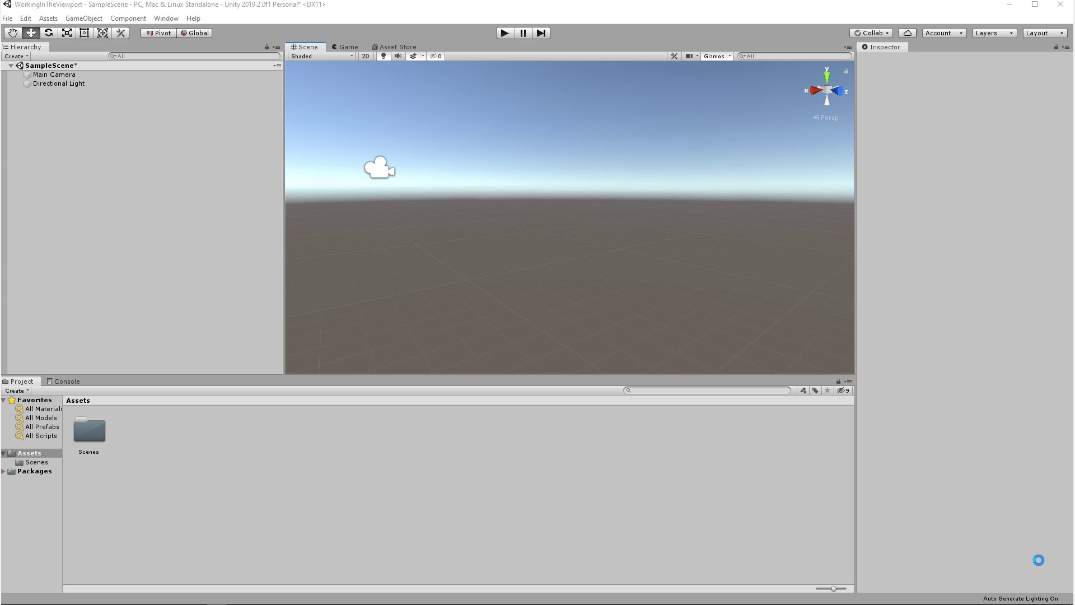
# Add a default Cube from GameObject > 3D Object > Cube to SampleScene.
pyautogui.click(87, 21)
pyautogui.moveTo(110, 59)
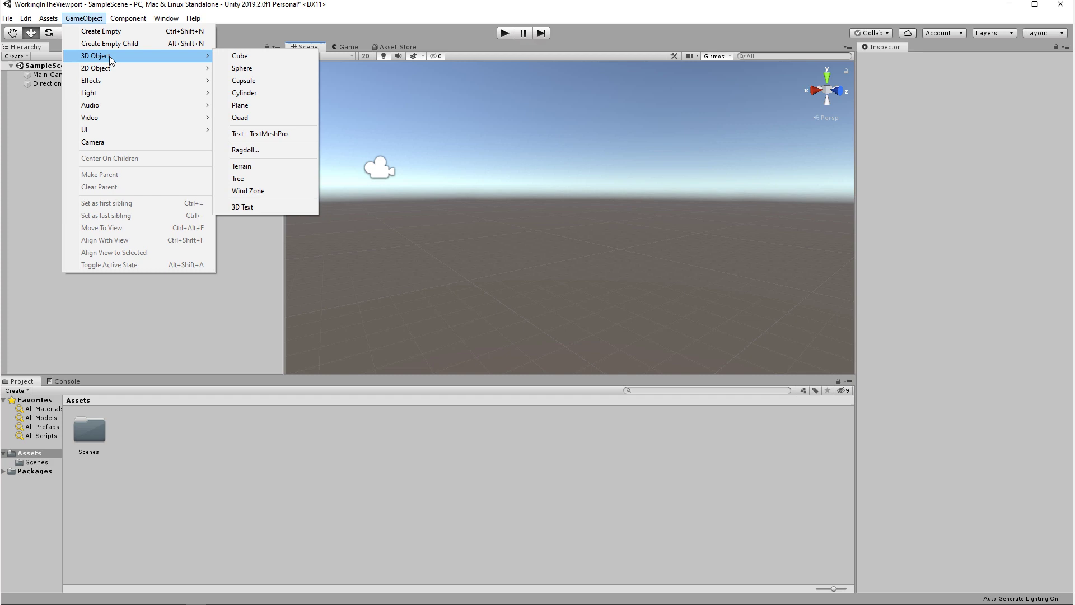
pyautogui.click(269, 57)
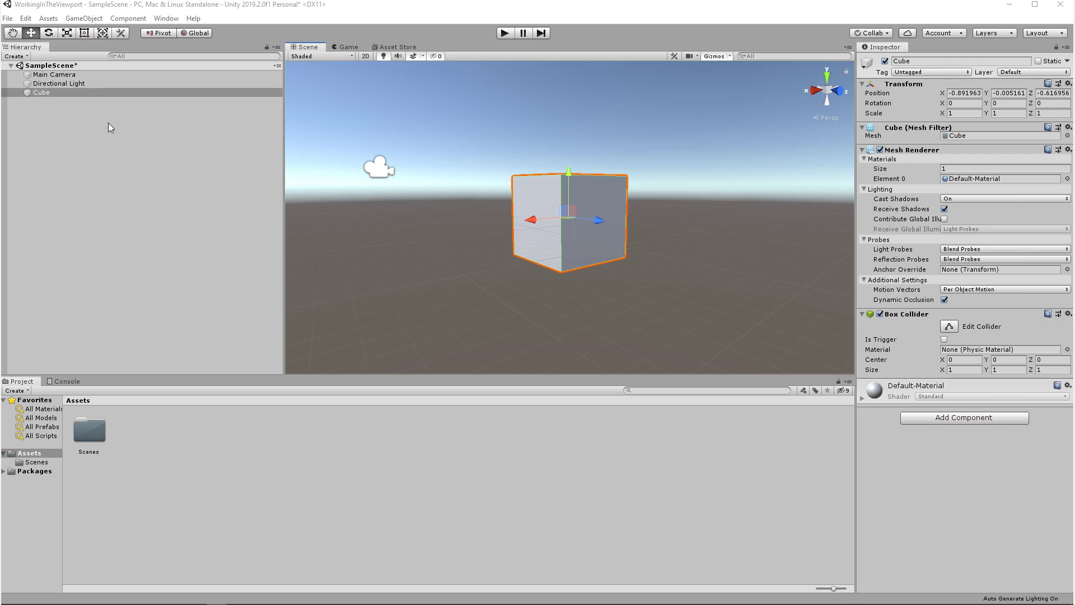
pyautogui.click(13, 33)
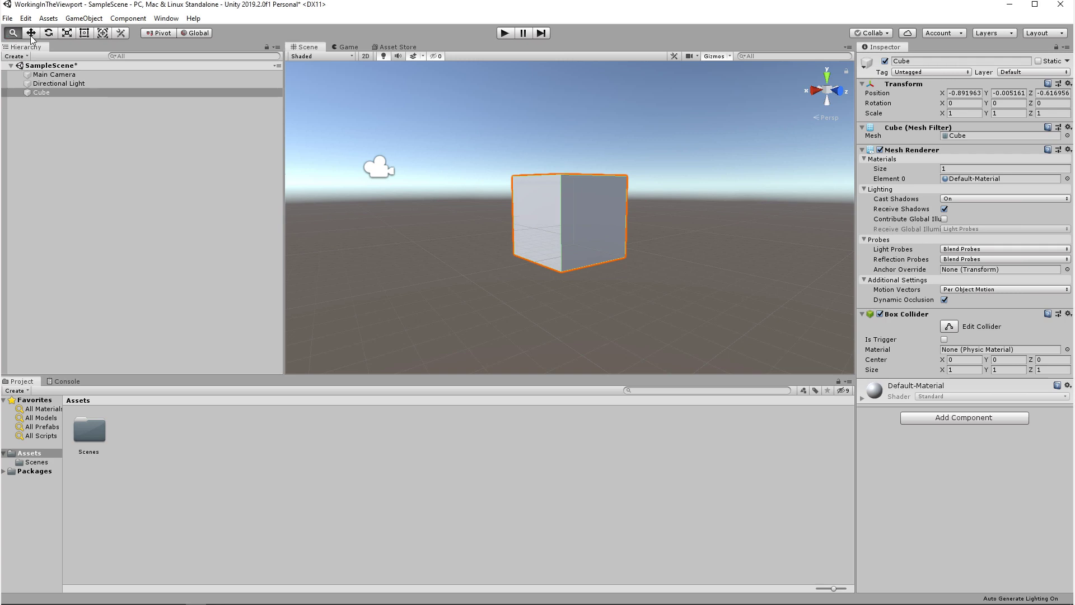
pyautogui.click(31, 32)
pyautogui.press('q')
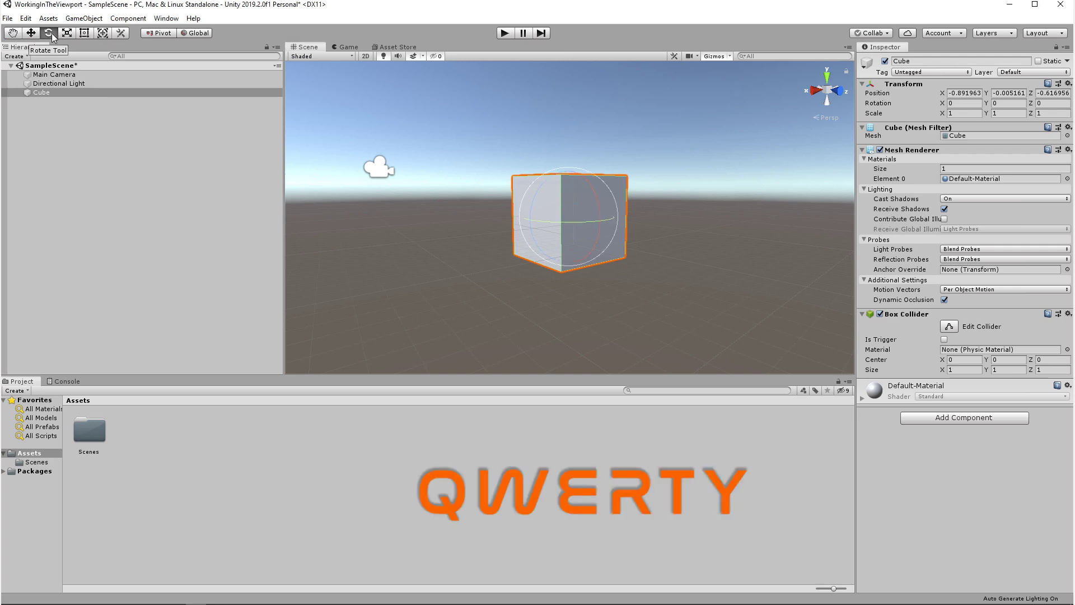
pyautogui.press('w')
pyautogui.press('e')
pyautogui.press('r')
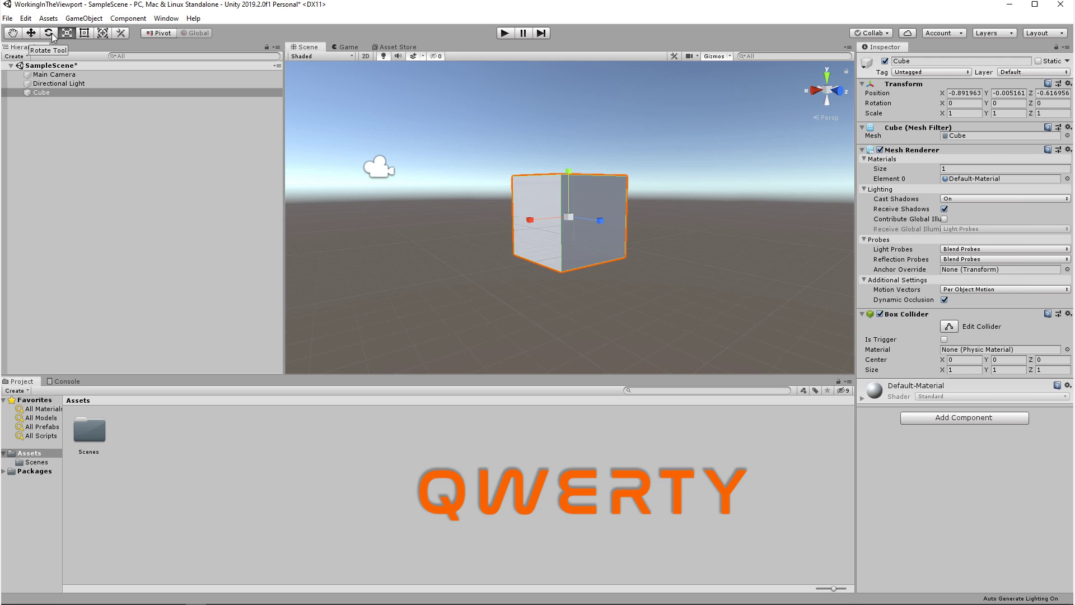
pyautogui.press('t')
pyautogui.press('y')
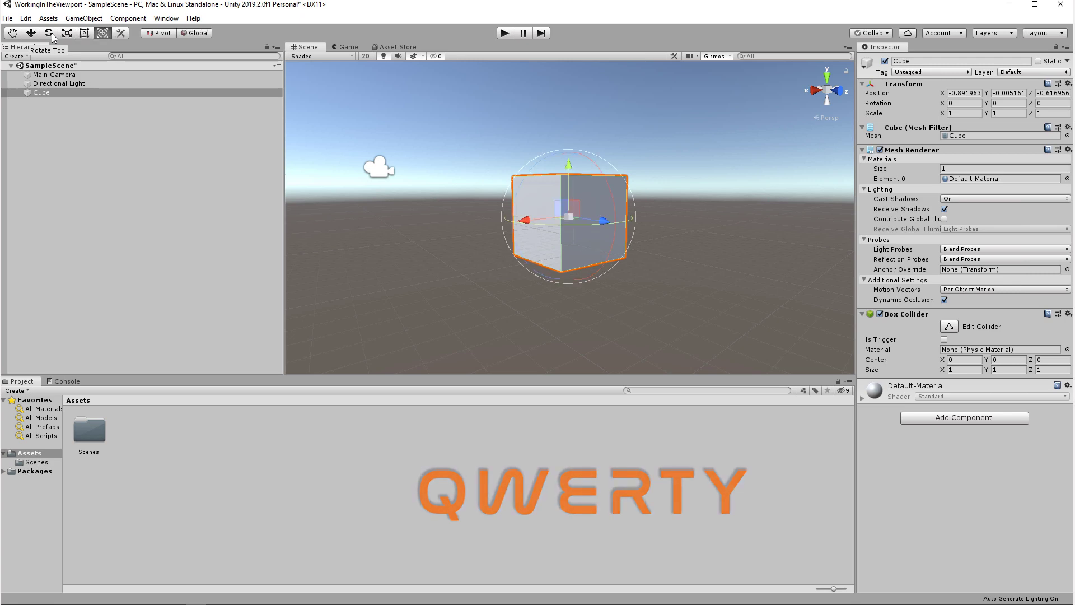
pyautogui.press('q')
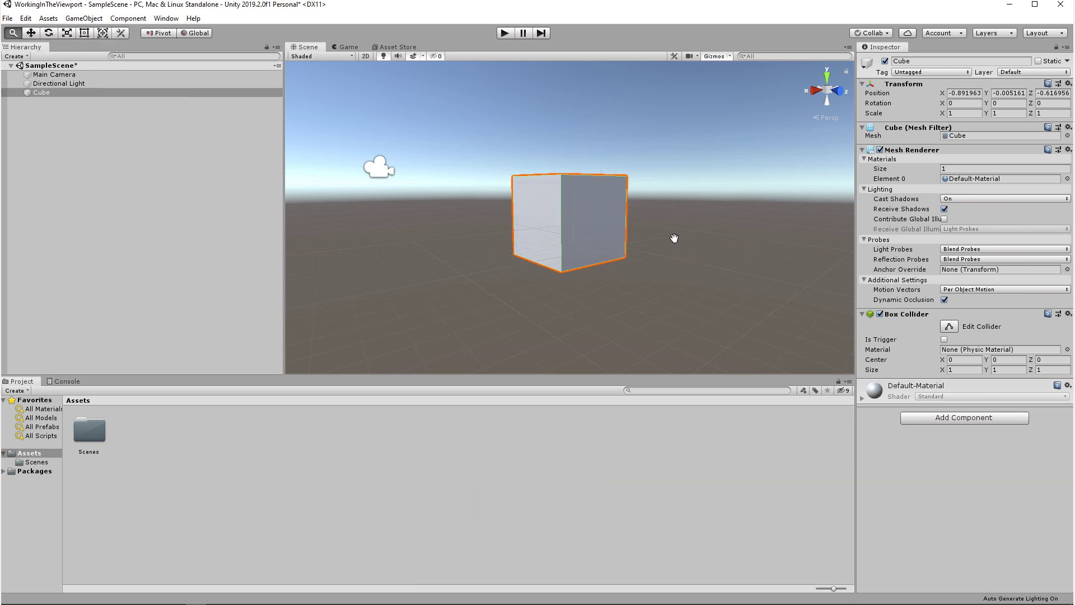
pyautogui.moveTo(674, 237)
pyautogui.mouseDown()
pyautogui.moveTo(646, 247)
pyautogui.moveTo(667, 237)
pyautogui.mouseUp()
pyautogui.press('t')
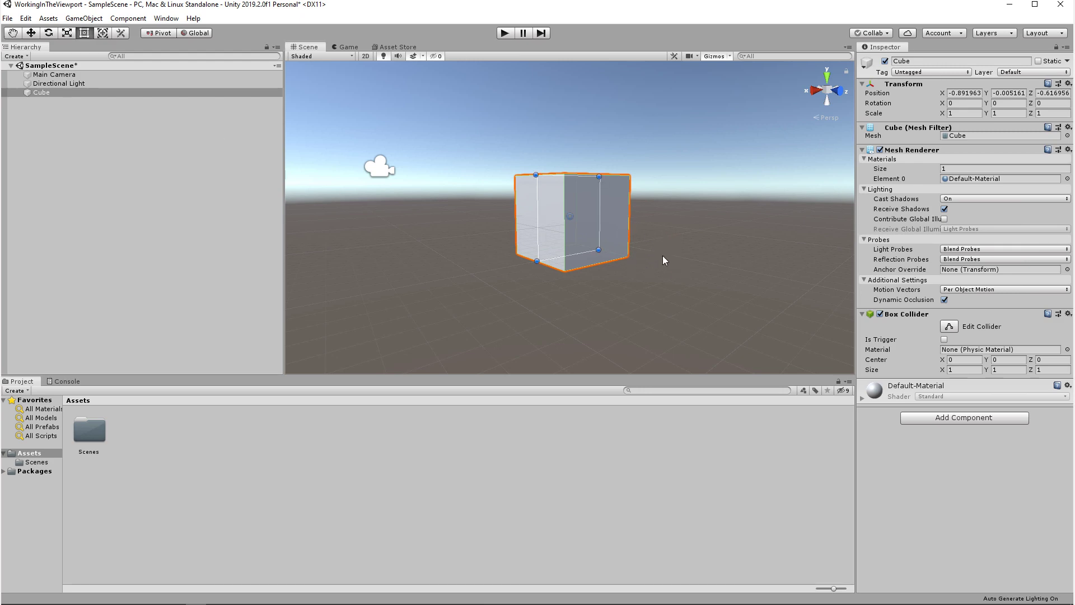
pyautogui.press('w')
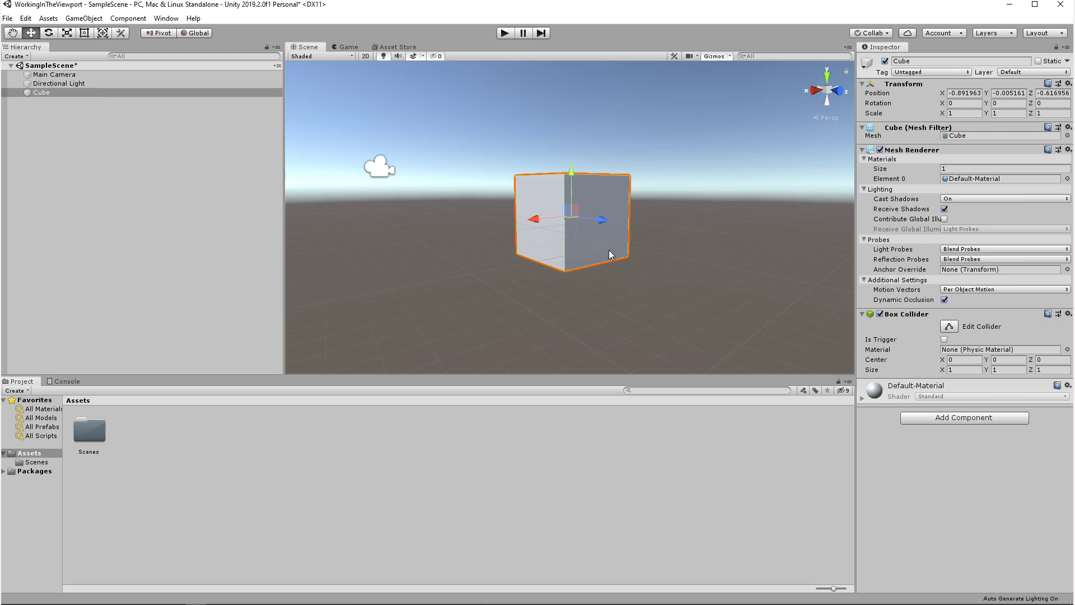
# Drag the cube with the Move gizmo to about (0.005, 0.308, -0.258).
pyautogui.moveTo(587, 225)
pyautogui.mouseDown()
pyautogui.moveTo(600, 225)
pyautogui.moveTo(593, 186)
pyautogui.moveTo(571, 219)
pyautogui.mouseUp()
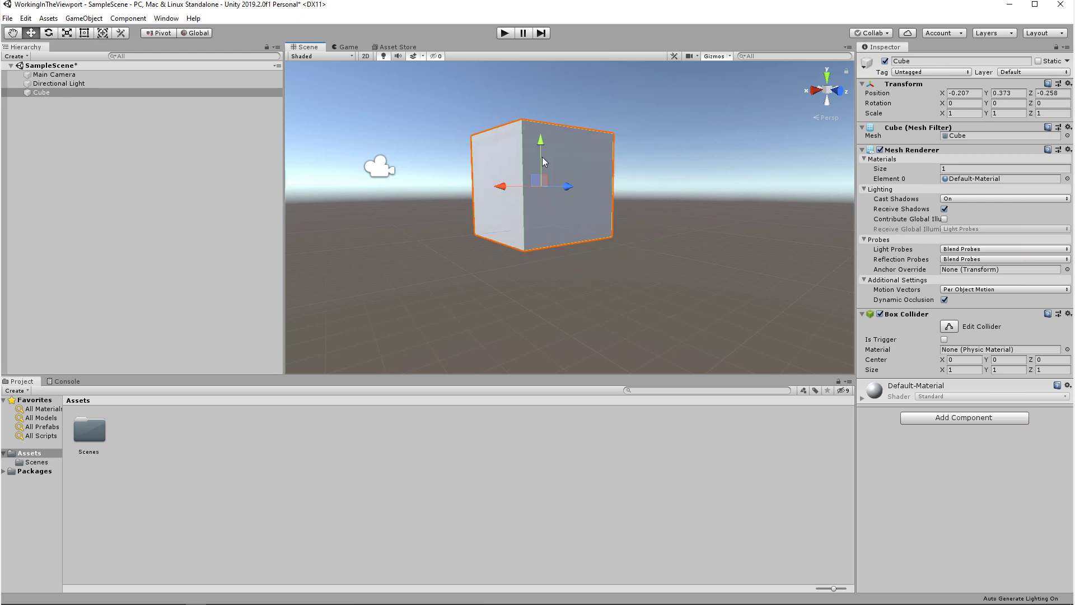
pyautogui.moveTo(533, 185)
pyautogui.mouseDown()
pyautogui.moveTo(532, 175)
pyautogui.moveTo(458, 167)
pyautogui.moveTo(523, 193)
pyautogui.mouseUp()
# Tumble the cube to steep tilted angles with the Rotate tool, then undo the last rotation.
pyautogui.press('e')
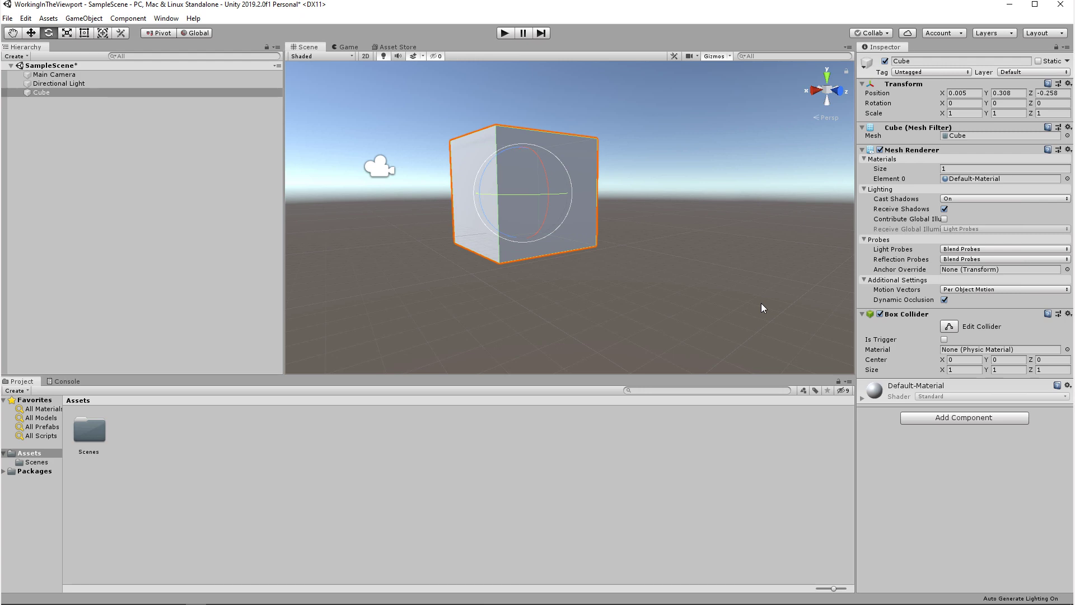
pyautogui.moveTo(435, 151); pyautogui.dragTo(535, 231)
pyautogui.moveTo(519, 195); pyautogui.dragTo(565, 198)
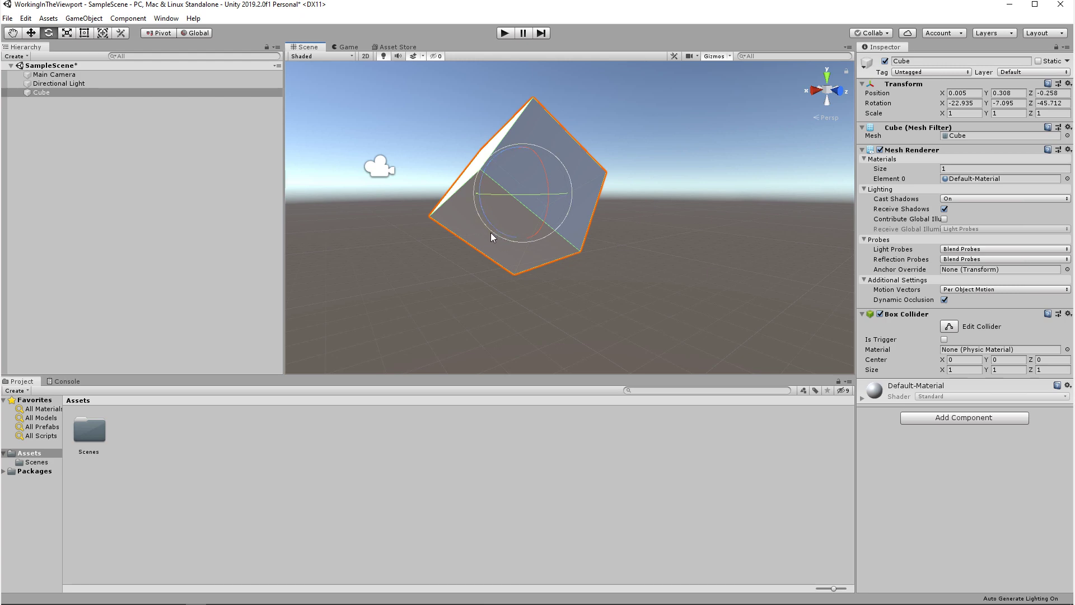
pyautogui.moveTo(487, 232); pyautogui.dragTo(400, 282)
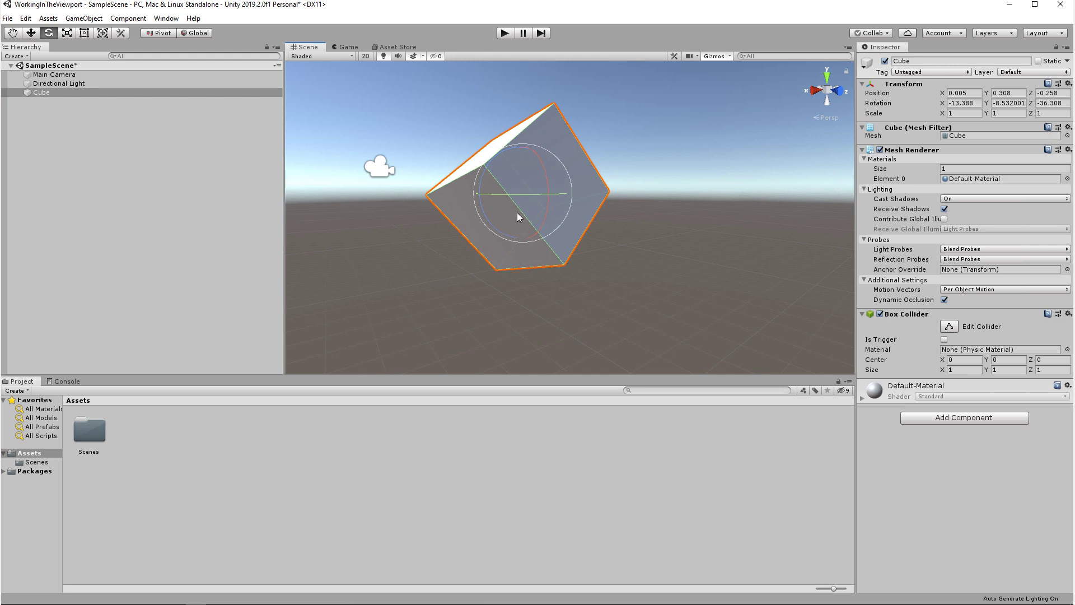
pyautogui.moveTo(516, 170); pyautogui.dragTo(708, 259)
pyautogui.hotkey('ctrl', 'z')
pyautogui.hotkey('ctrl', 'z')
pyautogui.hotkey('ctrl', 'z')
pyautogui.hotkey('ctrl', 'z')
pyautogui.hotkey('ctrl', 'z')
pyautogui.hotkey('ctrl', 'z')
# Shrink the cube with the Scale tool's handles to about 0.99, 0.95, 1.03.
pyautogui.press('r')
pyautogui.keyDown('alt'); pyautogui.moveTo(627, 279); pyautogui.dragTo(623, 305); pyautogui.keyUp('alt')
pyautogui.moveTo(575, 238); pyautogui.dragTo(510, 232)
pyautogui.moveTo(542, 187); pyautogui.dragTo(546, 211)
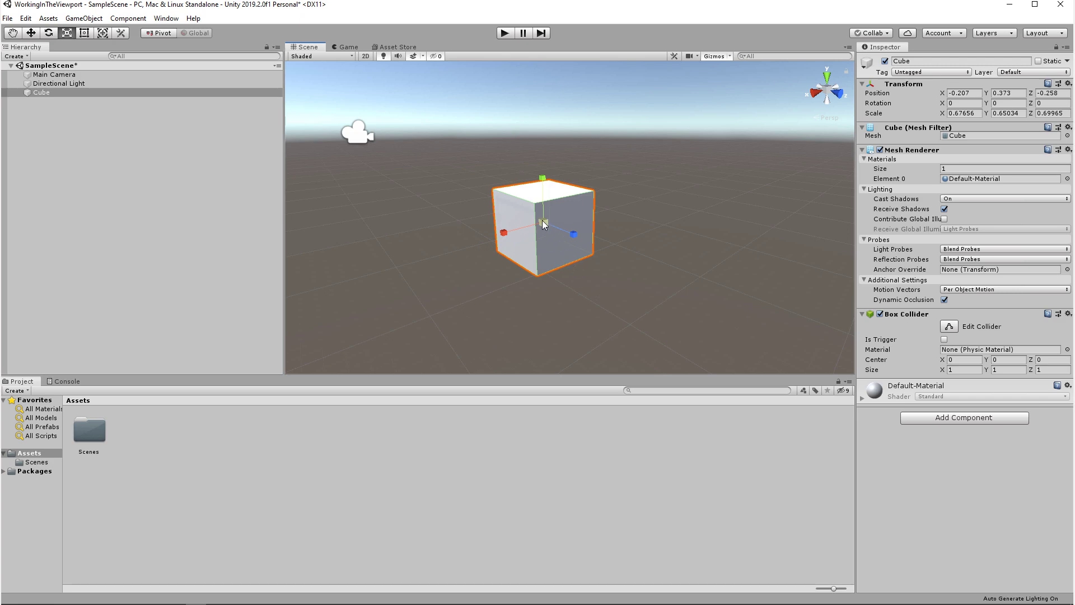
pyautogui.moveTo(543, 223); pyautogui.dragTo(569, 217)
pyautogui.press('y')
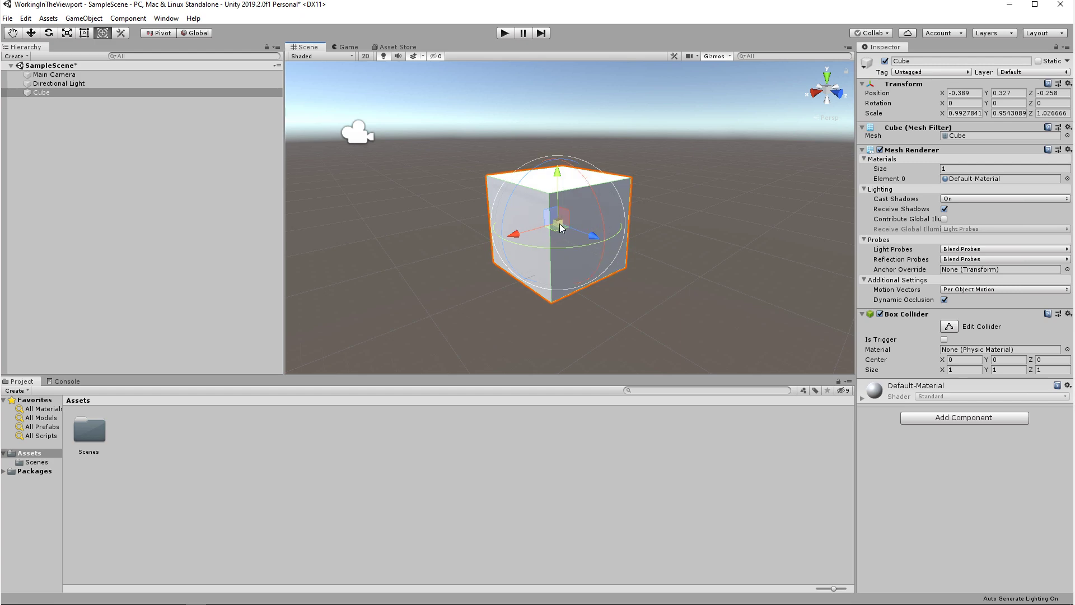
# Drag the Transform tool's centre handle to scale the cube up to about 1.04, 1.00, 1.07.
pyautogui.moveTo(559, 224)
pyautogui.mouseDown()
pyautogui.moveTo(593, 214)
pyautogui.moveTo(564, 229)
pyautogui.mouseUp()
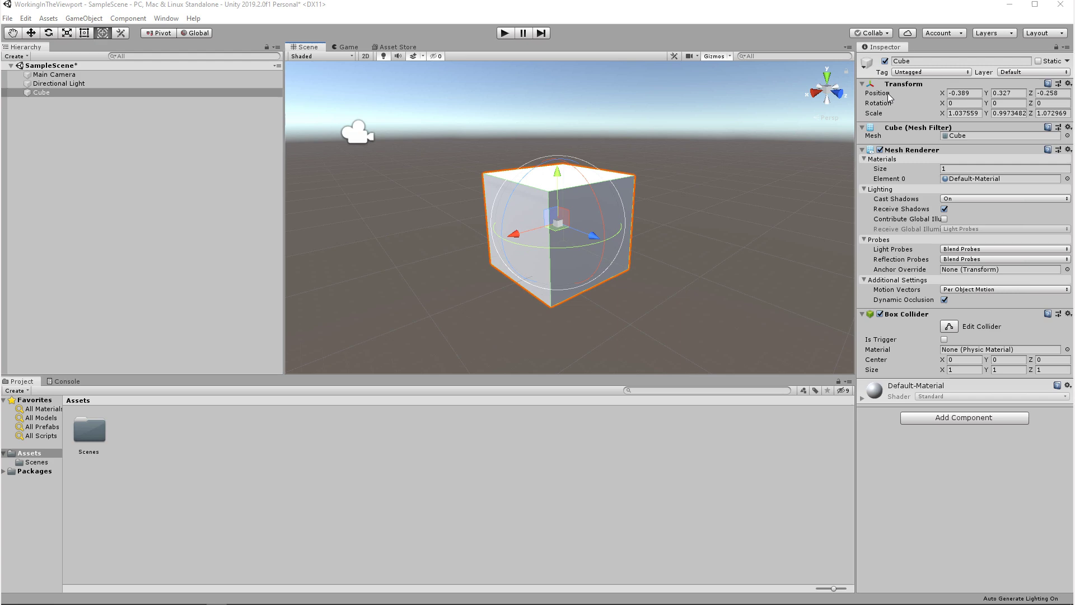
# Enter 0.5 for Position X in the Inspector, then slide the X value.
pyautogui.click(959, 95)
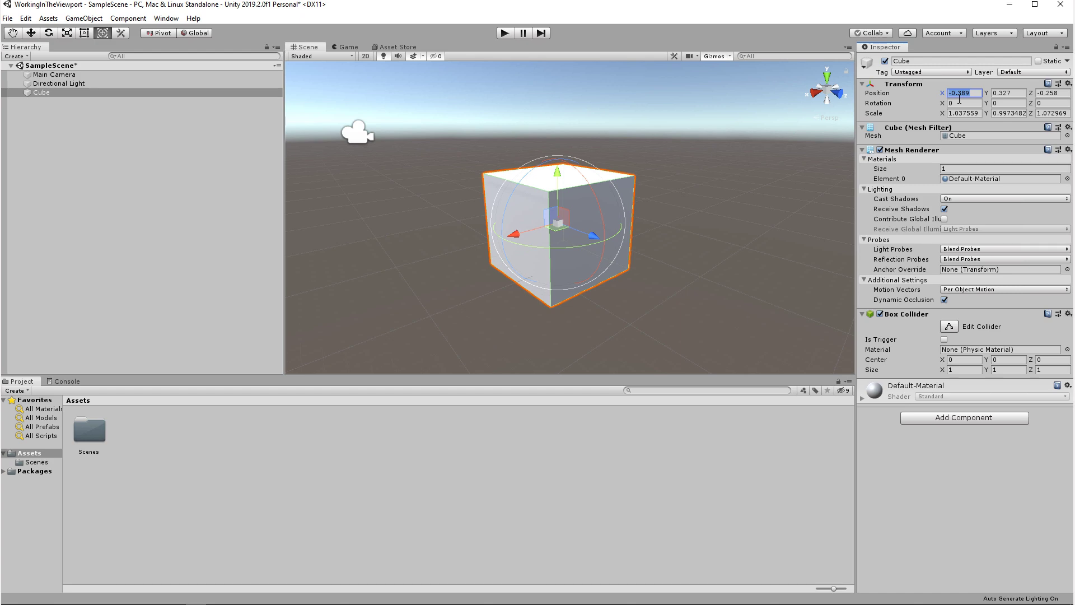
pyautogui.write('0.5')
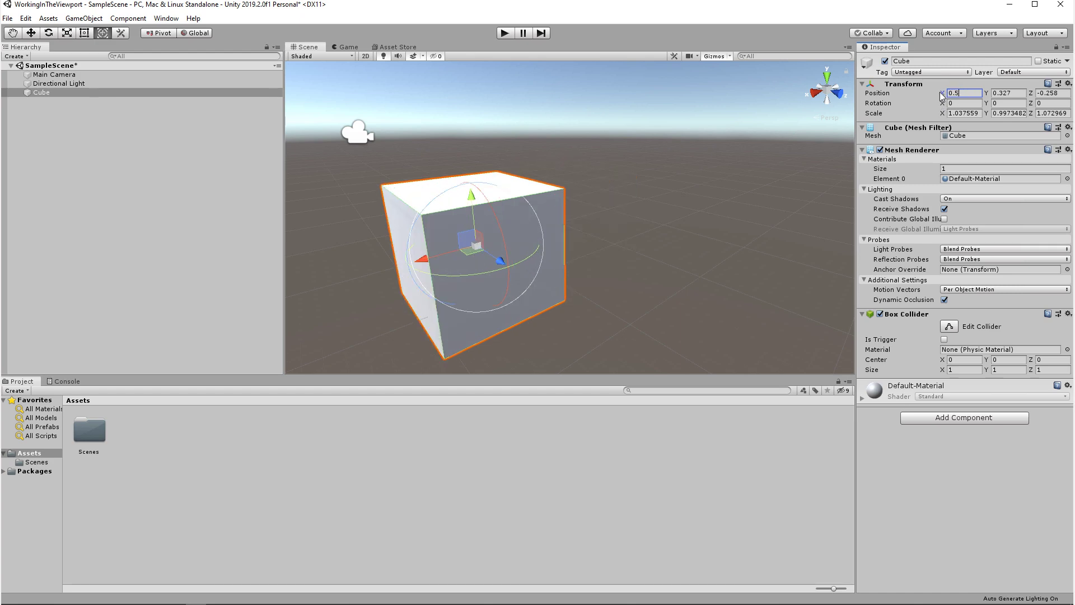
pyautogui.moveTo(944, 95); pyautogui.dragTo(978, 93)
# Reset the cube's Transform to position 0, 0, 0 and scale 1, 1, 1.
pyautogui.click(977, 93)
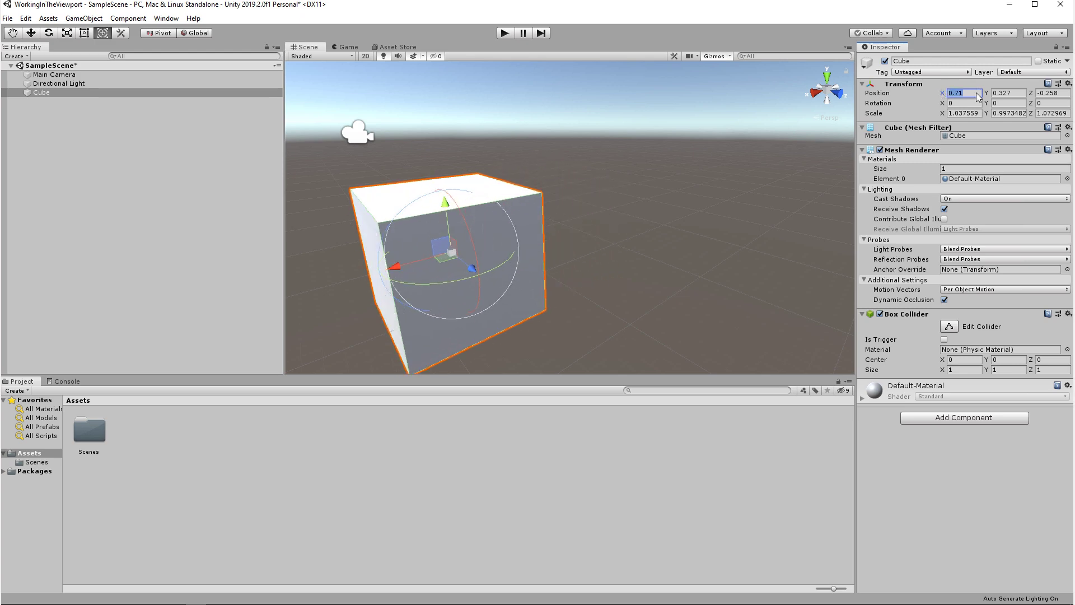
pyautogui.write('0')
pyautogui.press('Tab')
pyautogui.write('0')
pyautogui.press('Tab')
pyautogui.write('0')
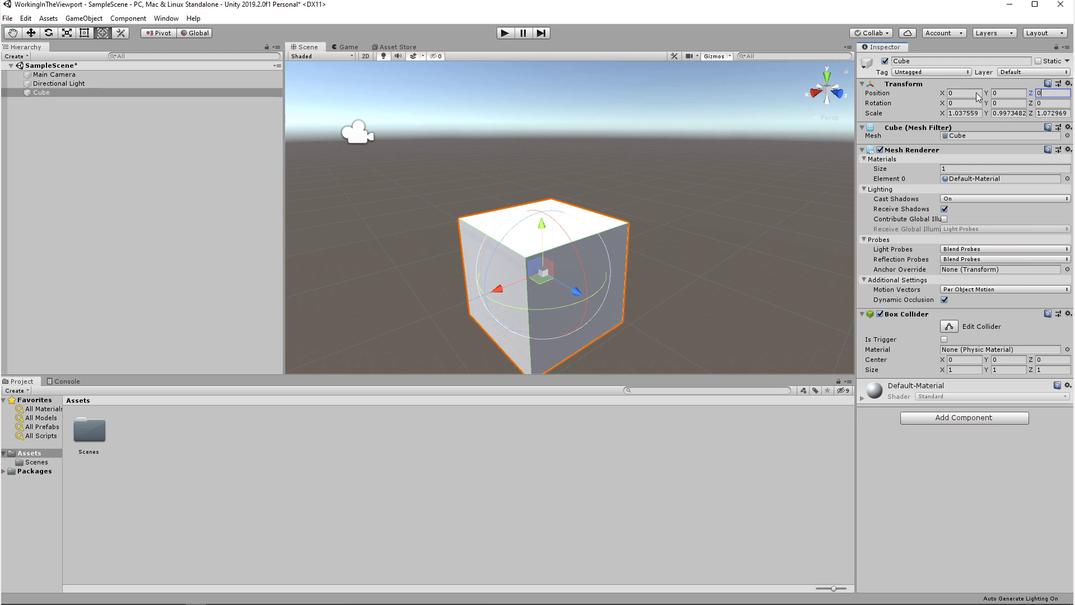
pyautogui.press('Tab')
pyautogui.press('Tab')
pyautogui.press('Tab')
pyautogui.press('Tab')
pyautogui.write('1')
pyautogui.press('Tab')
pyautogui.write('1')
pyautogui.press('Tab')
pyautogui.write('1')
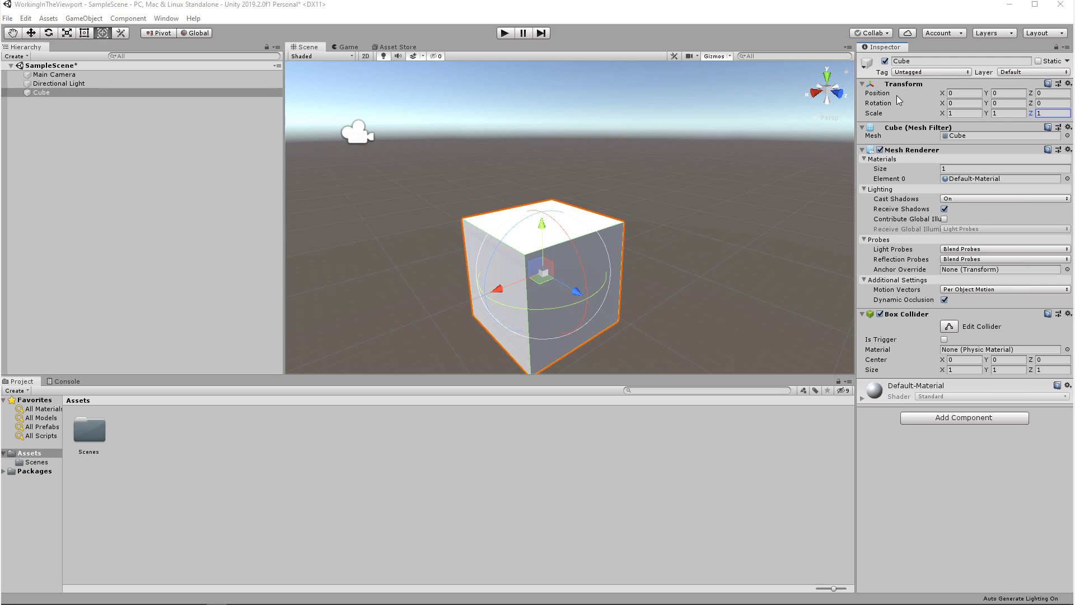
pyautogui.press('Return')
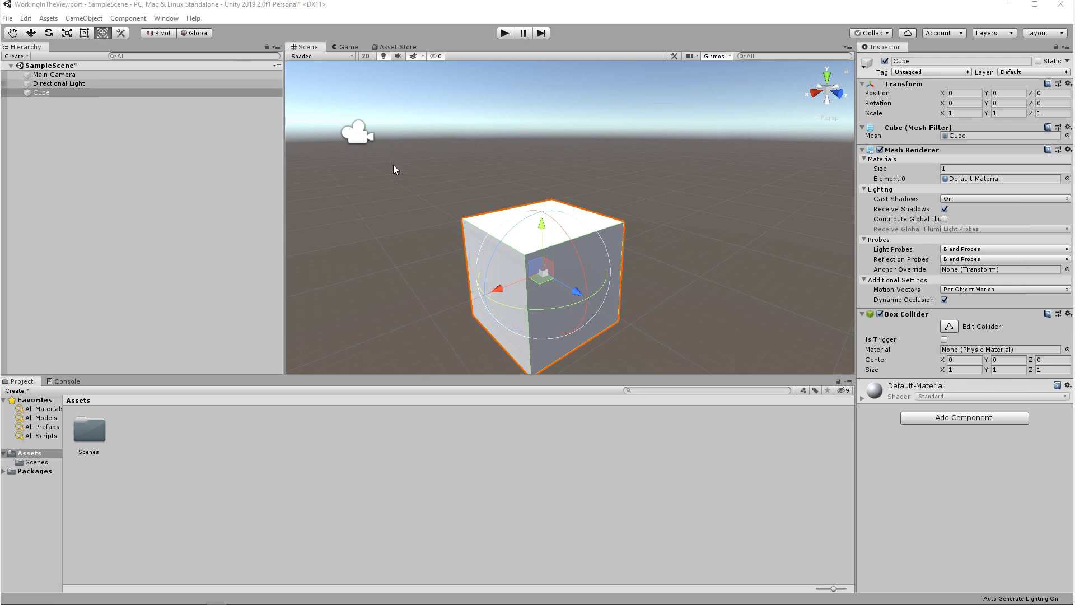
# Toggle handle orientation Local/Global, then rotate the cube about Z to -21.436.
pyautogui.click(202, 36)
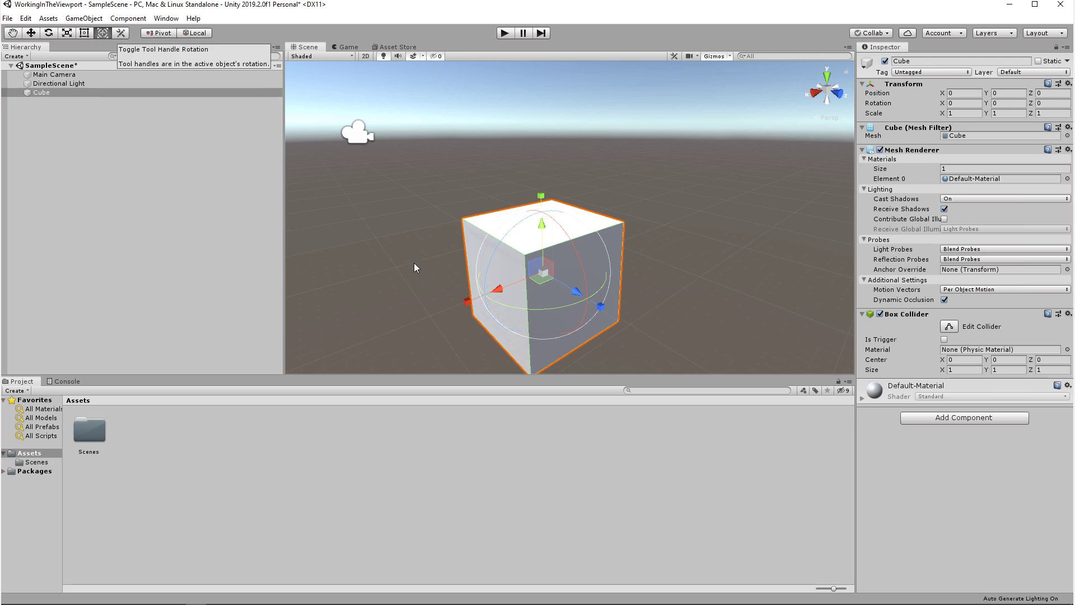
pyautogui.press('x')
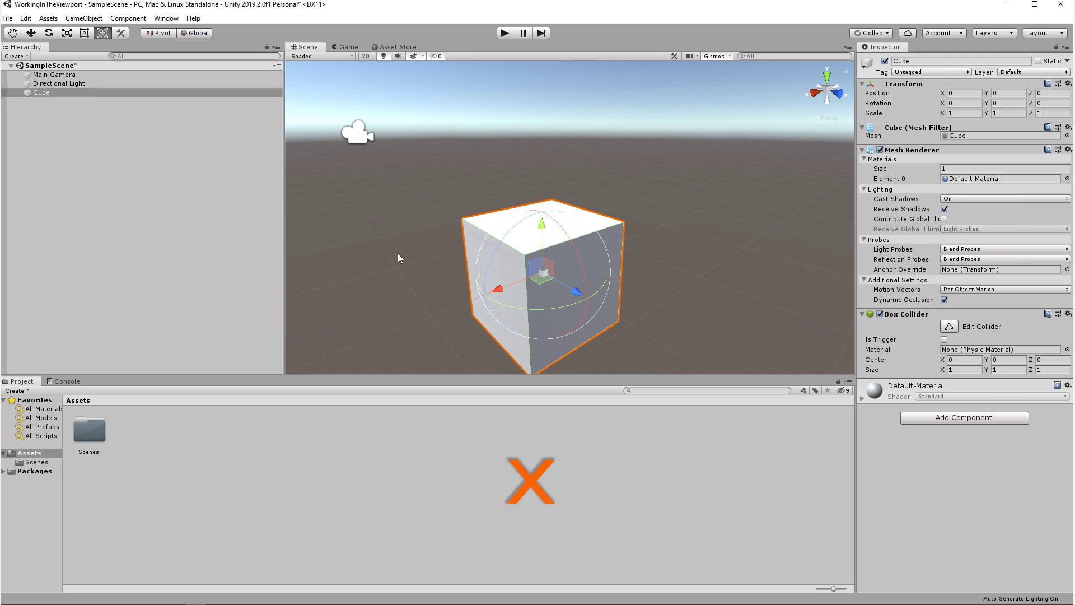
pyautogui.press('e')
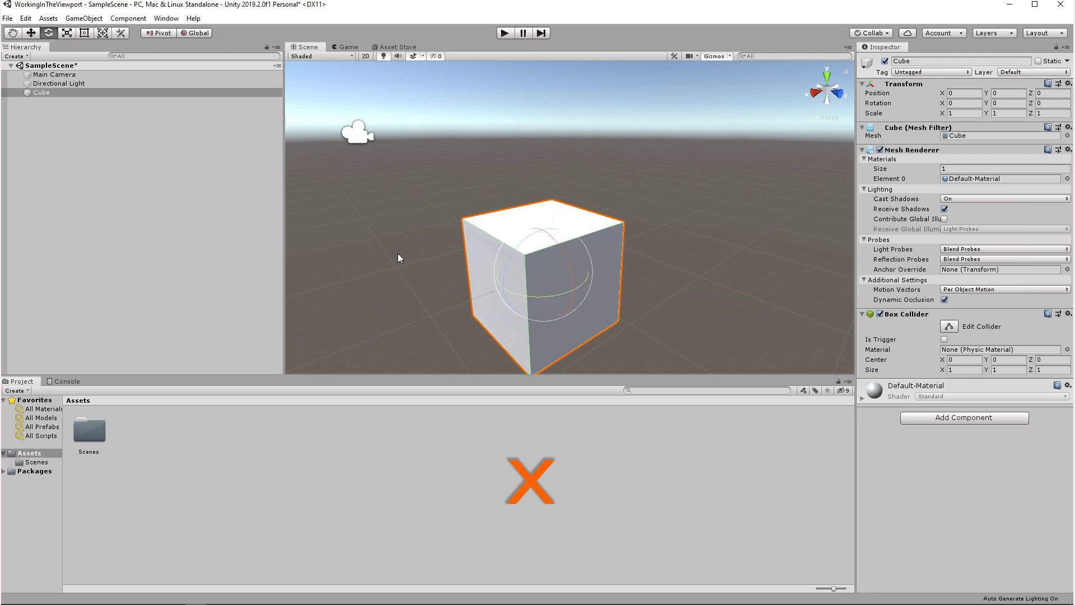
pyautogui.moveTo(512, 252); pyautogui.dragTo(503, 285)
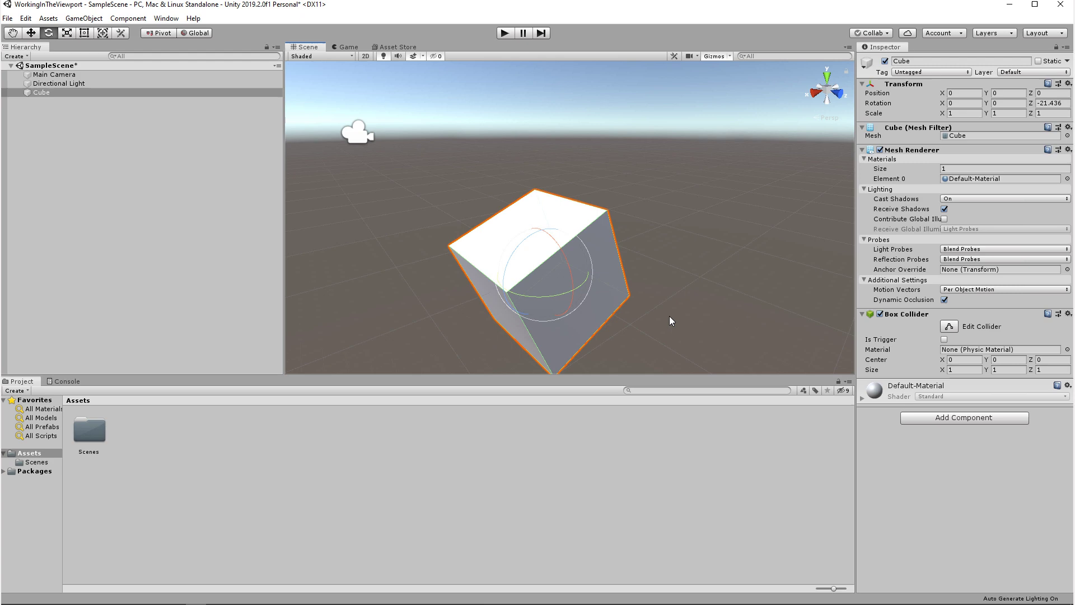
# Switch handles to Local and cycle the Move, Rotate and Scale tools, ending on Scale.
pyautogui.press('x')
pyautogui.press('w')
pyautogui.press('e')
pyautogui.press('r')
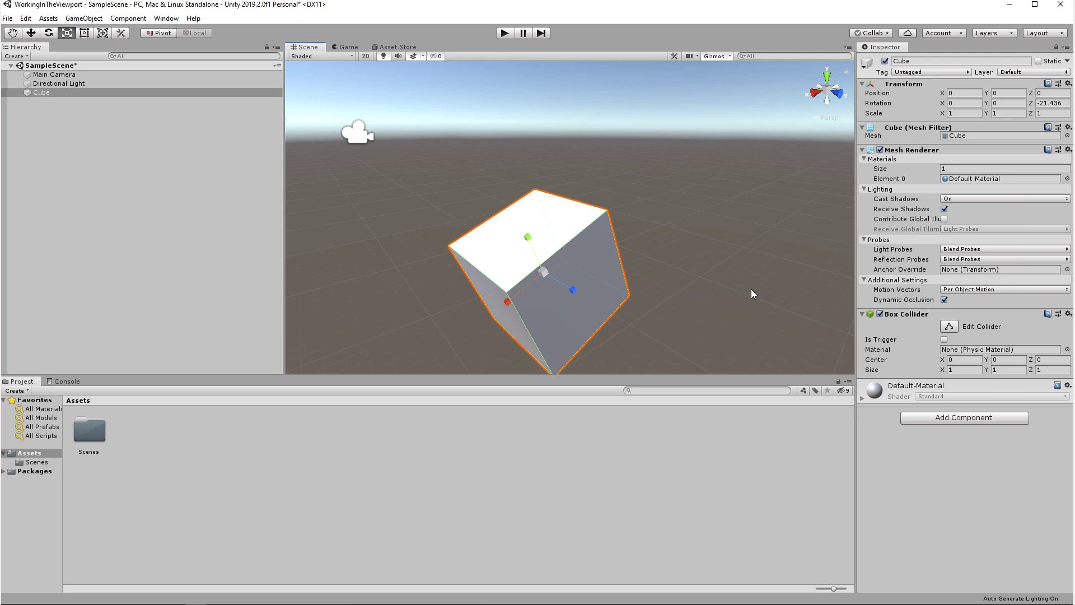
pyautogui.press('w')
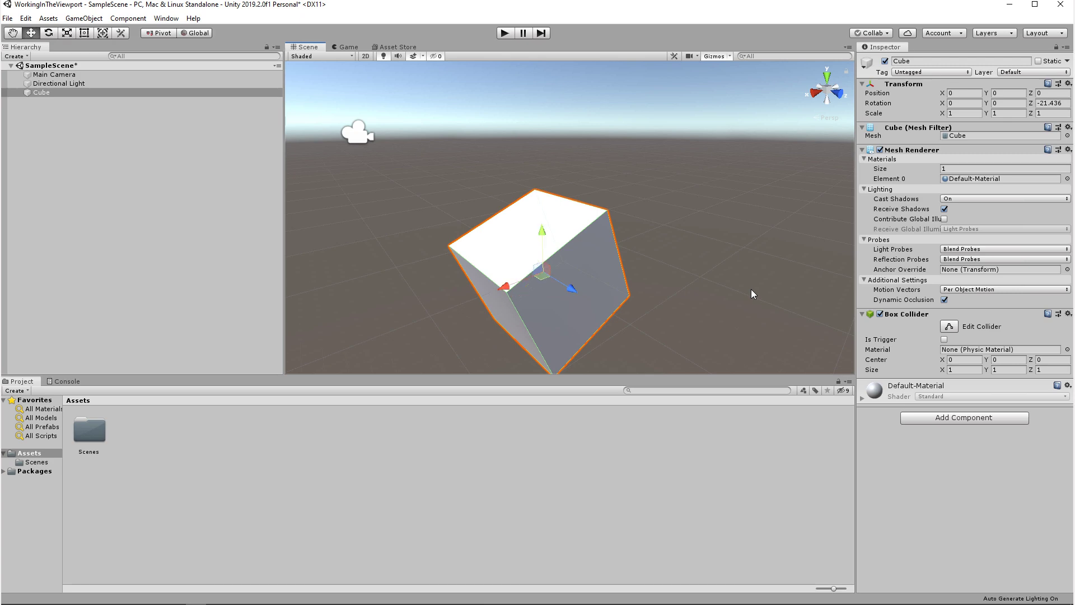
pyautogui.press('e')
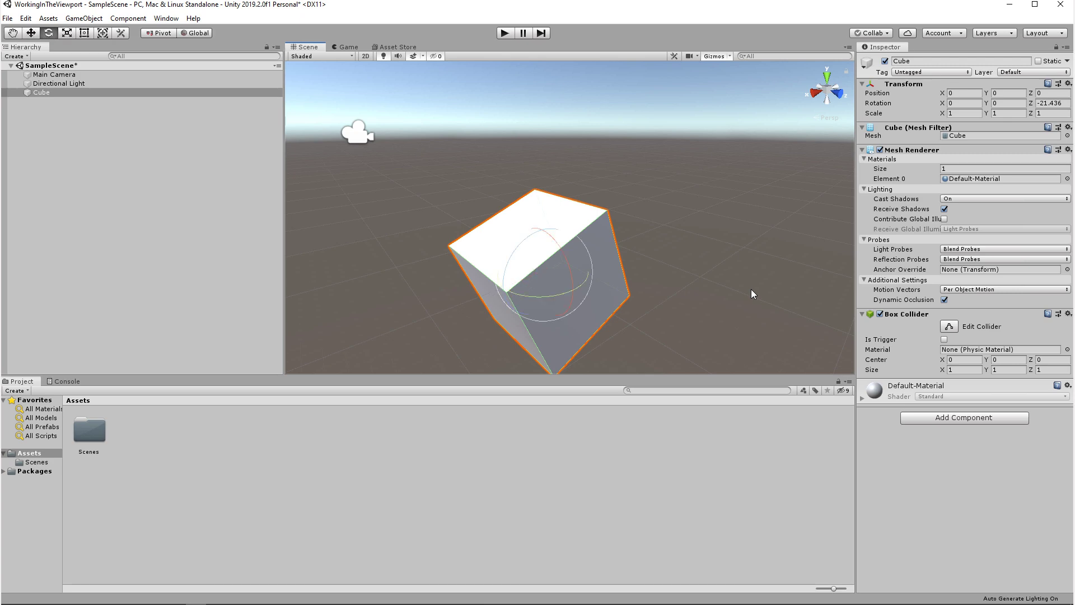
pyautogui.press('r')
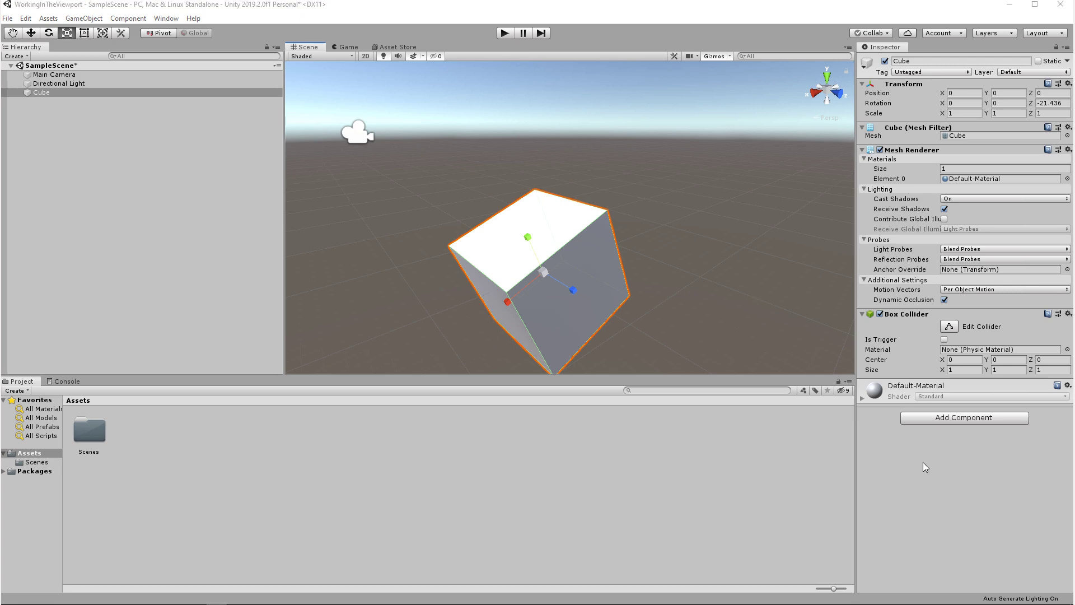
# Switch the Scene view to 2D and turn the cube to Y rotation 35.97.
pyautogui.click(366, 56)
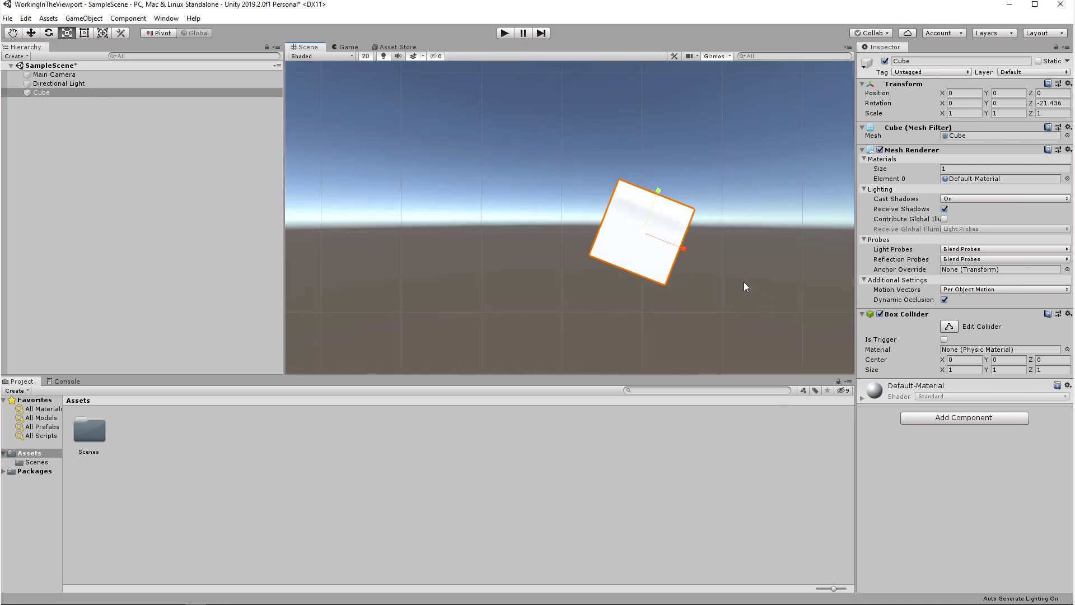
pyautogui.press('e')
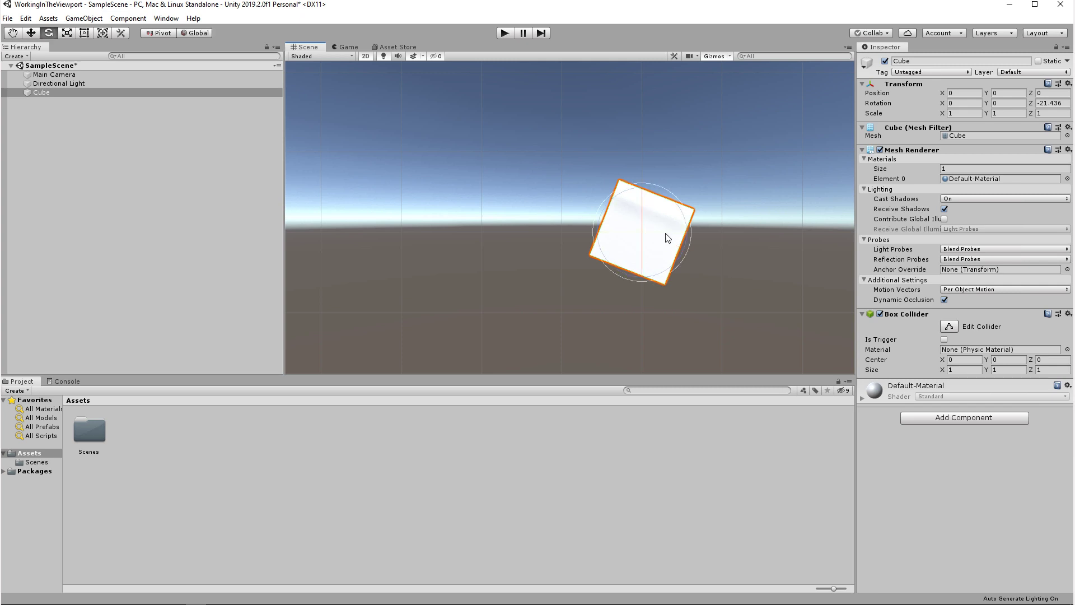
pyautogui.moveTo(667, 238); pyautogui.dragTo(623, 242)
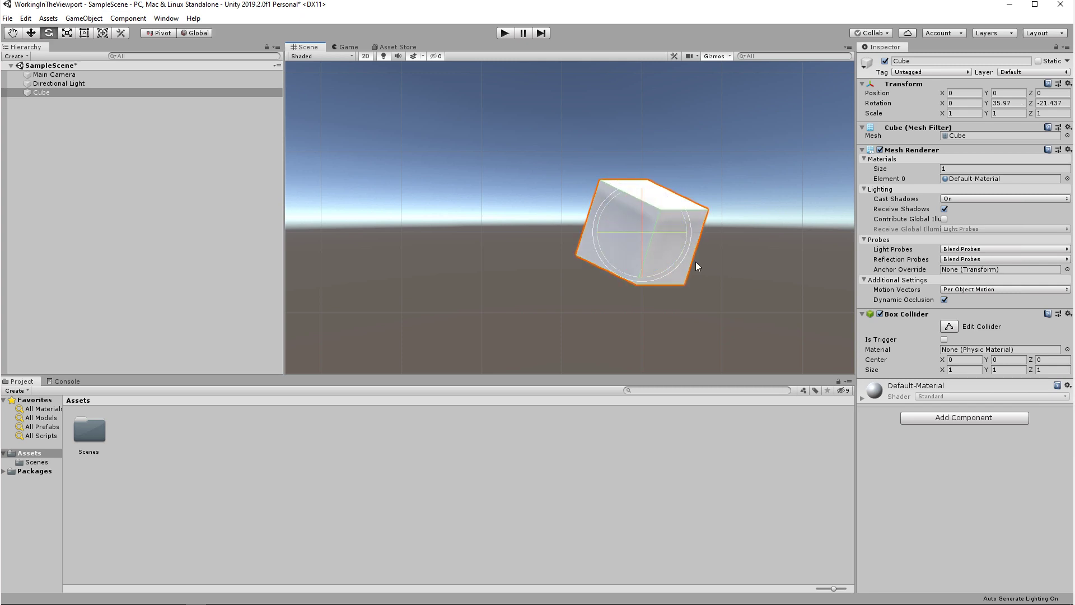
# Flatten the cube to a Y scale of 0.53935 and deselect it.
pyautogui.press('r')
pyautogui.moveTo(653, 193); pyautogui.dragTo(647, 215)
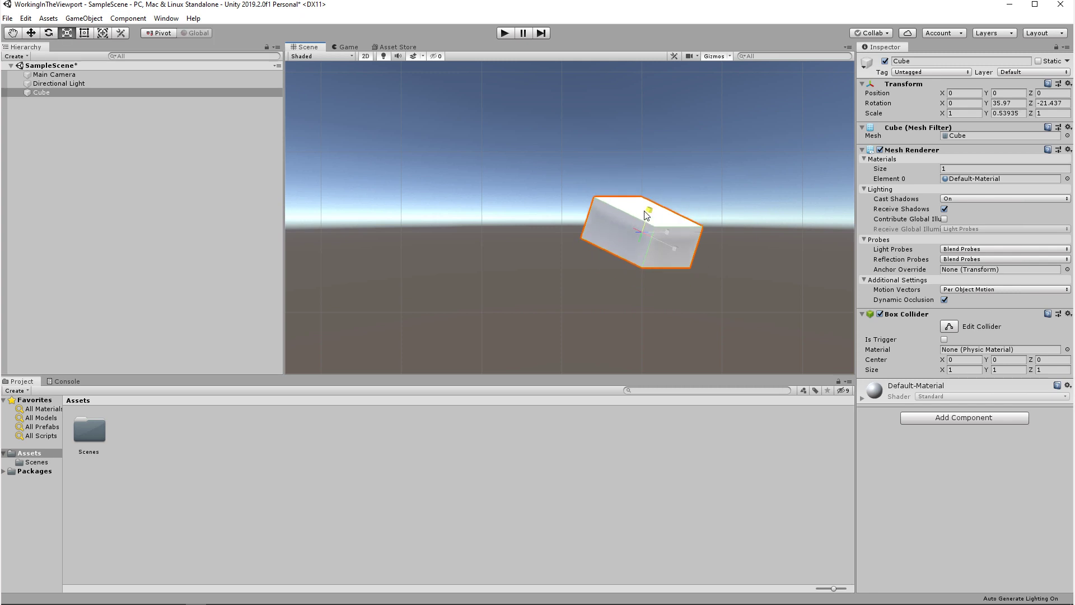
pyautogui.click(766, 284)
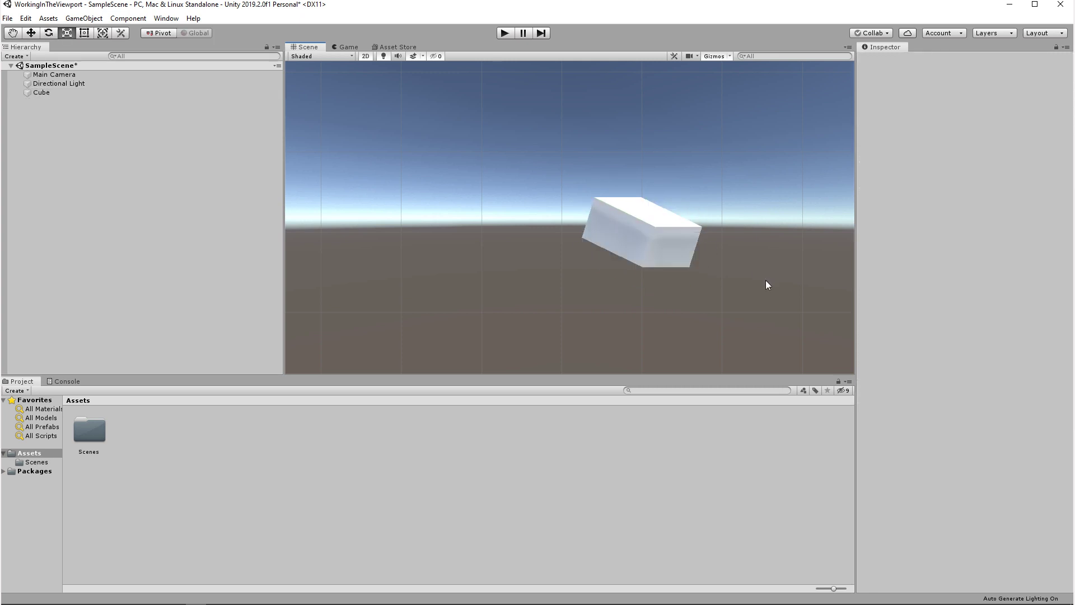